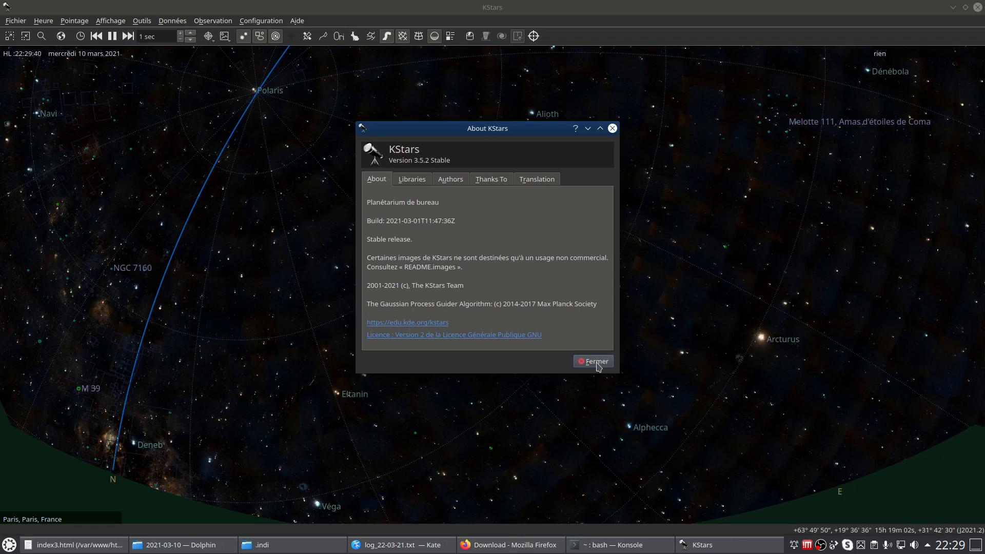
- Close the About KStars information and start Ekos with the test profile
left_click(597, 362)
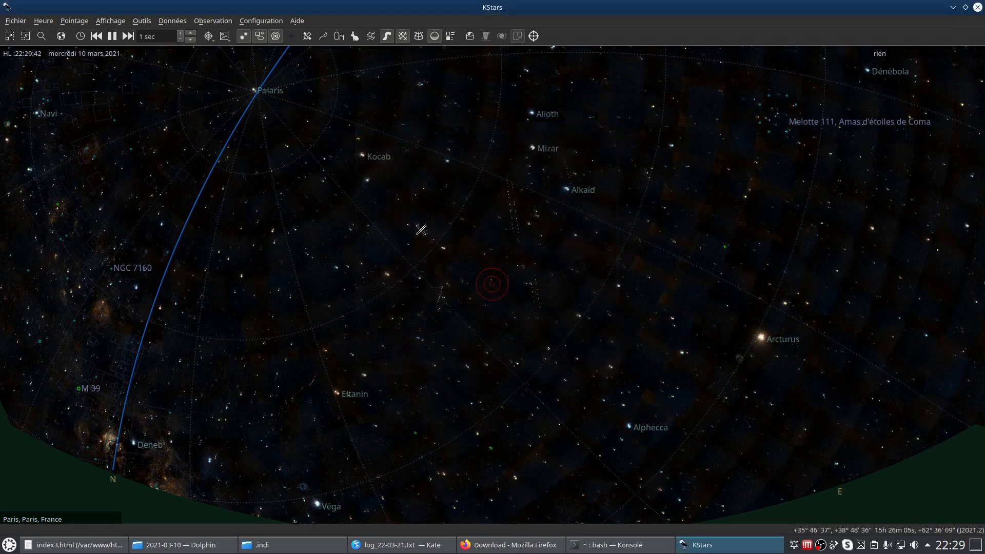
key("ctrl+k")
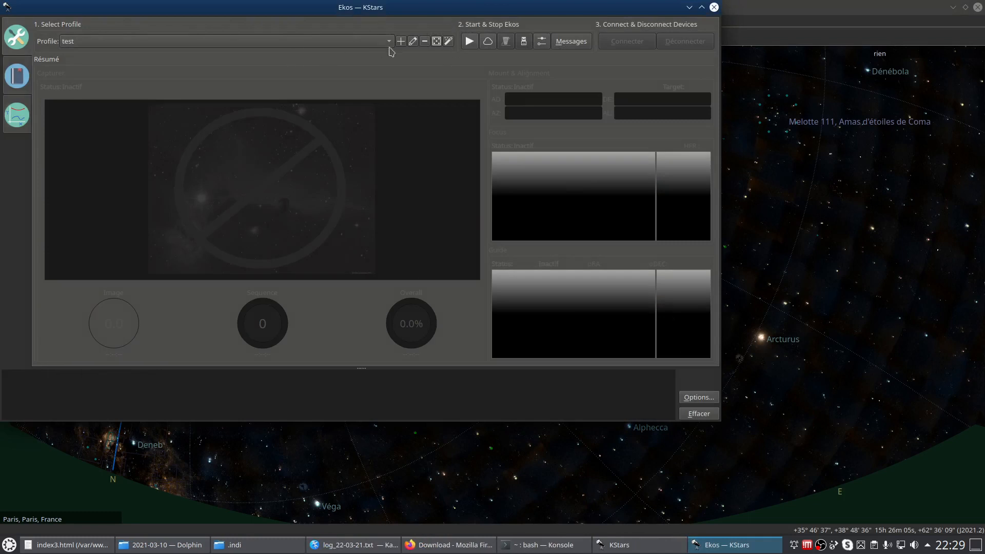
left_click(468, 42)
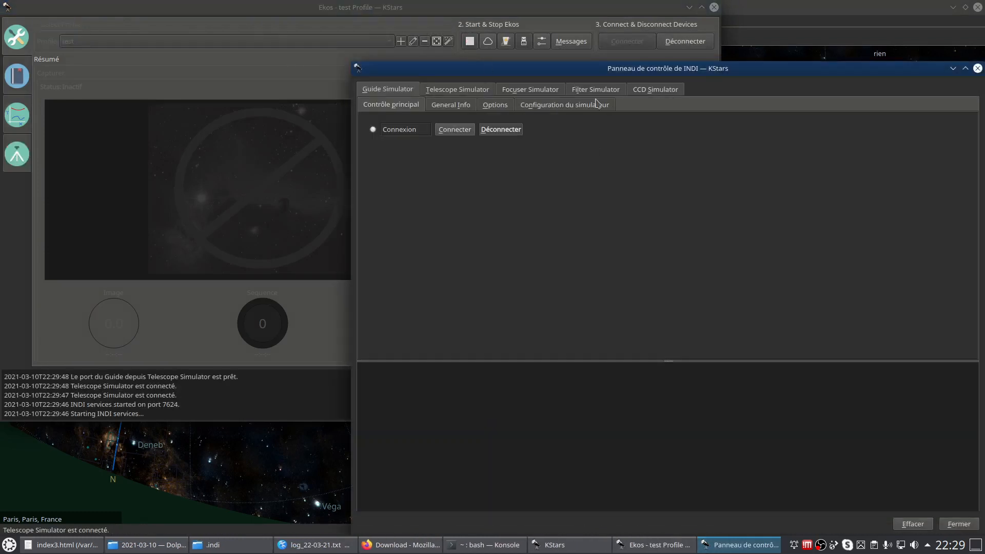
- Examine the CCD Simulator's simulator configuration in the INDI control panel, including resolution, pixel size and polar alignment error parameters
left_click_drag(598, 73, 548, 61)
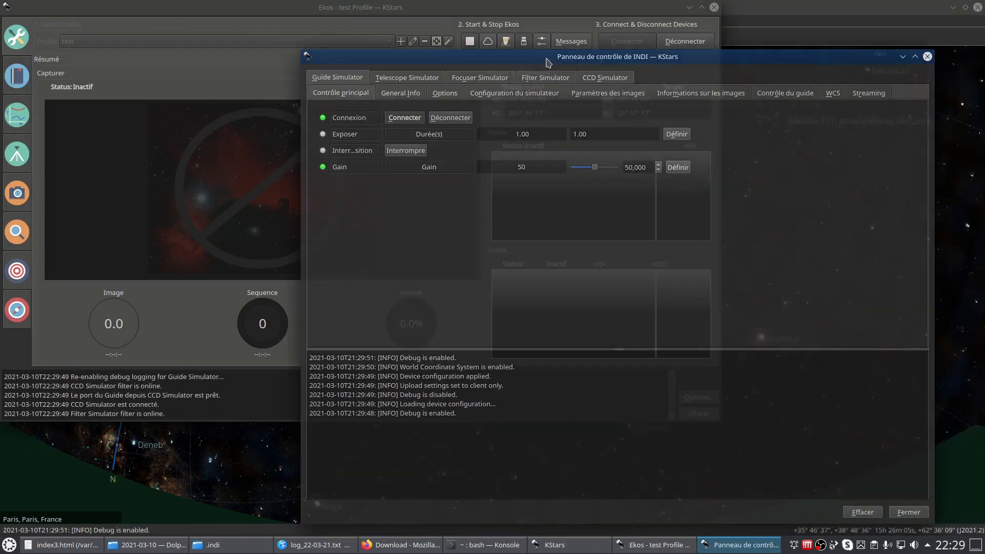
left_click(616, 81)
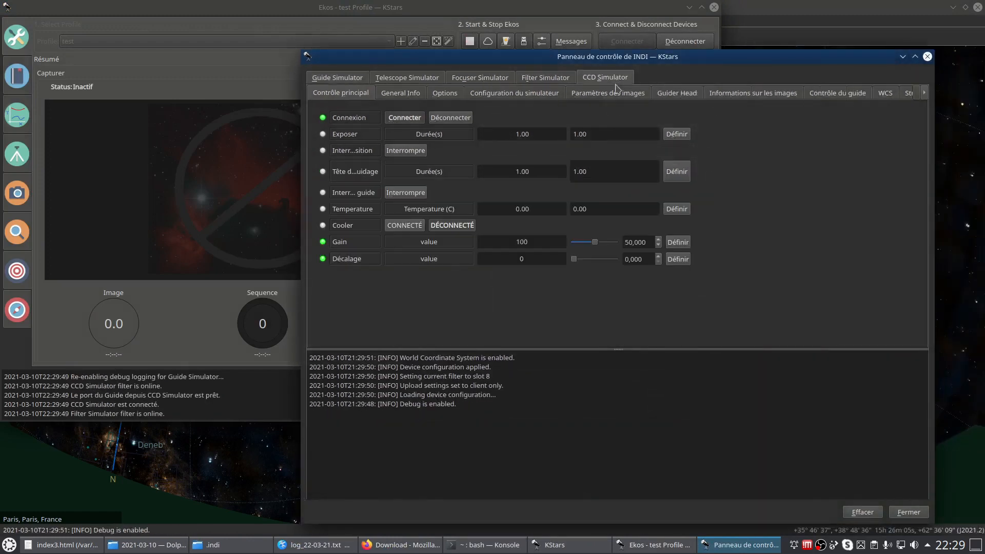
left_click(512, 98)
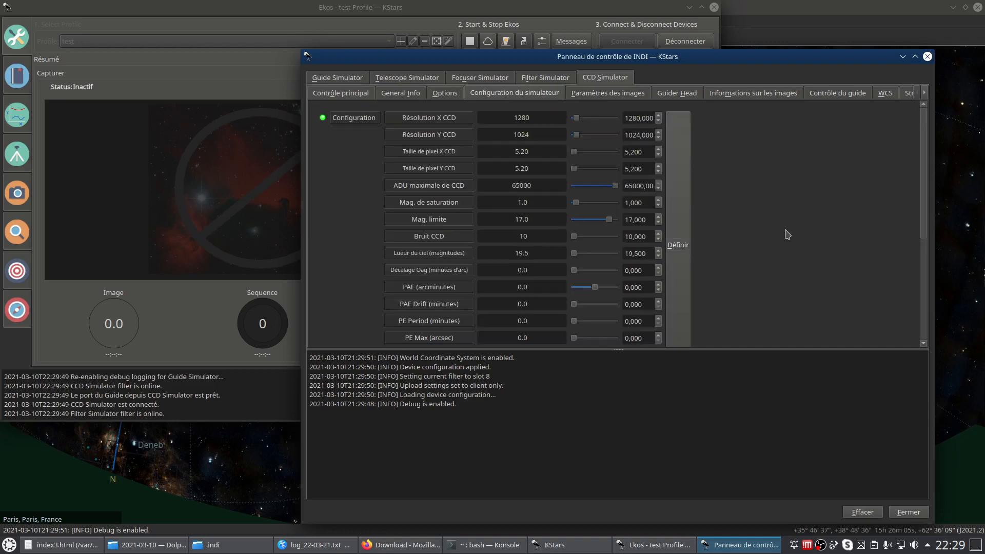
scroll(785, 231, "down", 5)
double_click(590, 237)
- Set the Focuser Simulator's absolute position to 36700 steps
left_click(488, 78)
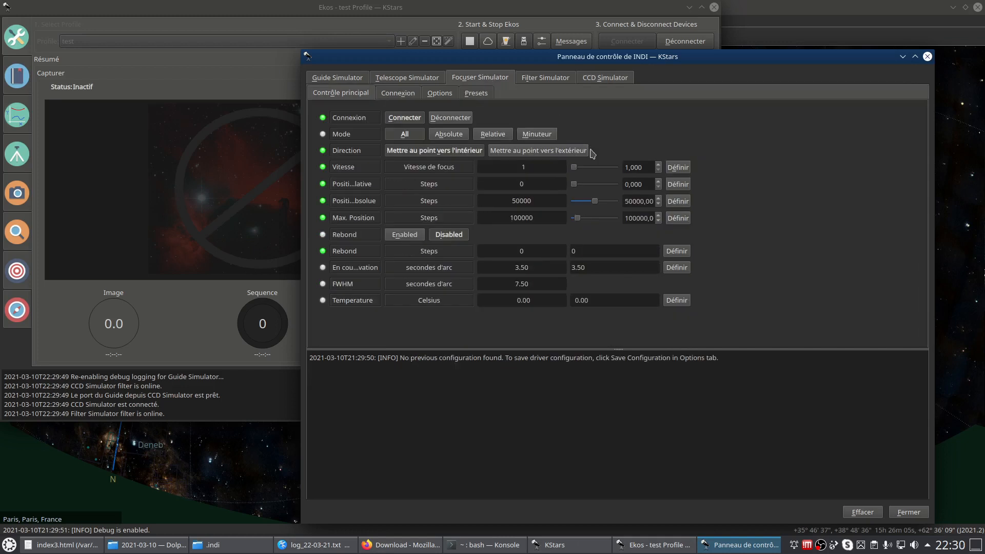
double_click(633, 201)
type("36700")
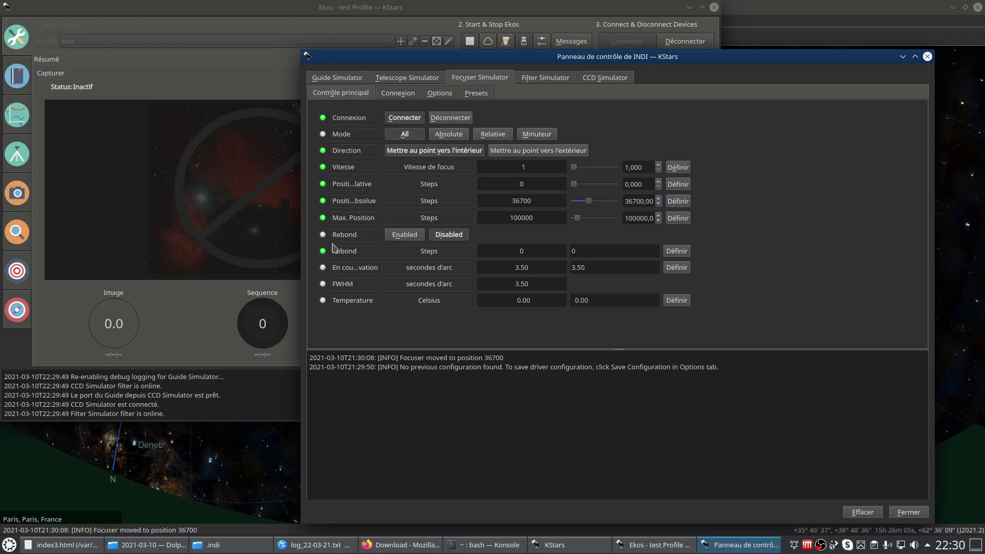
- Slew the Telescope Simulator to an empty spot in Hydra in the southern sky, just west of the meridian
left_click(954, 224)
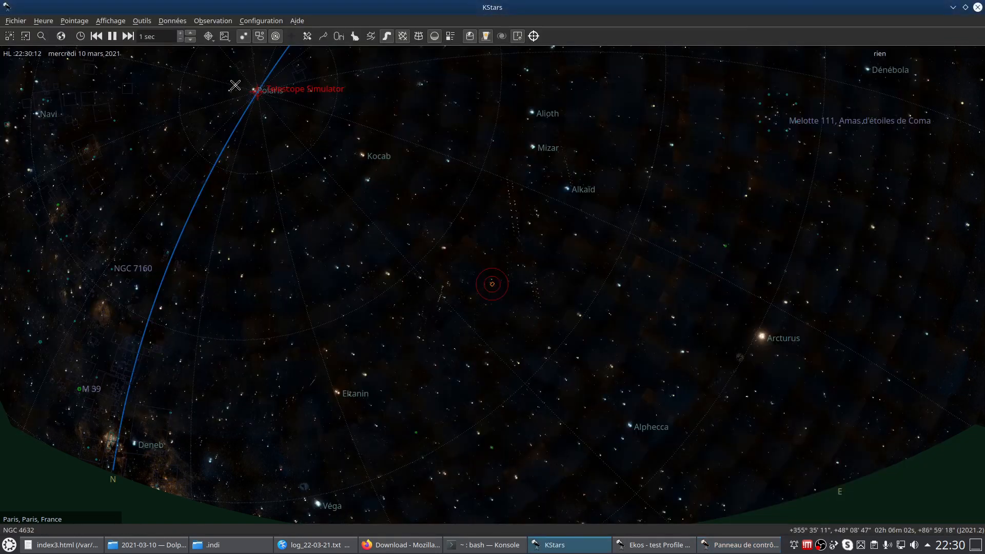
key("s")
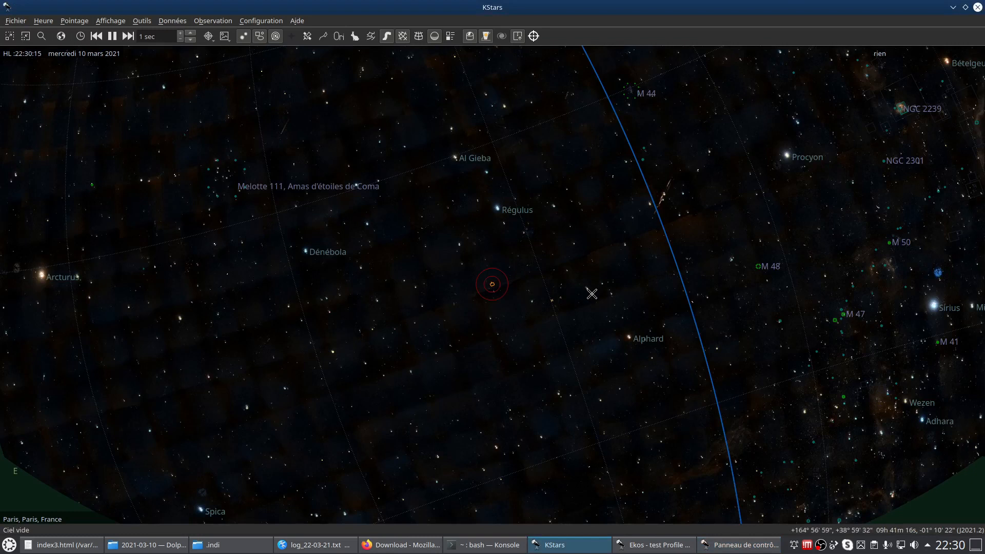
right_click(737, 348)
mouse_move(785, 494)
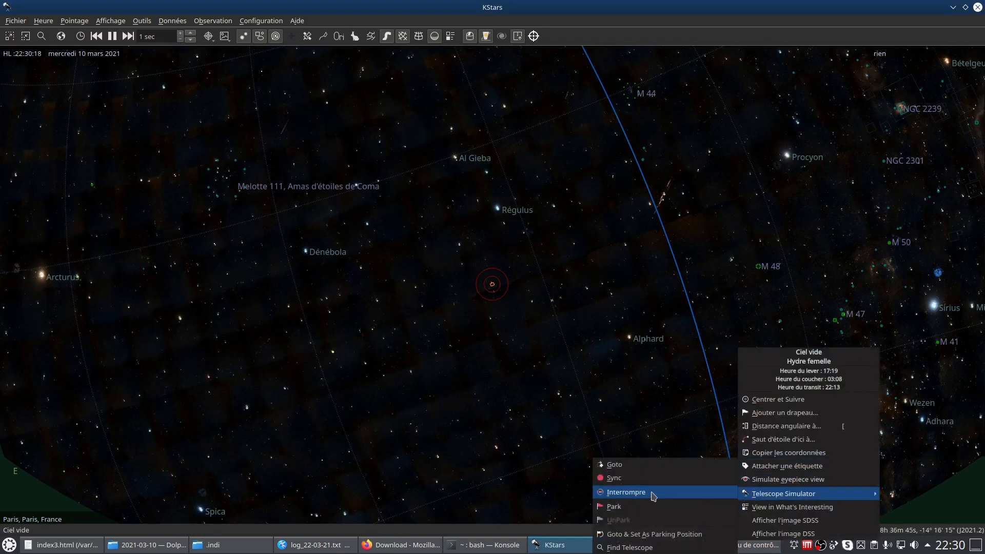
left_click(650, 465)
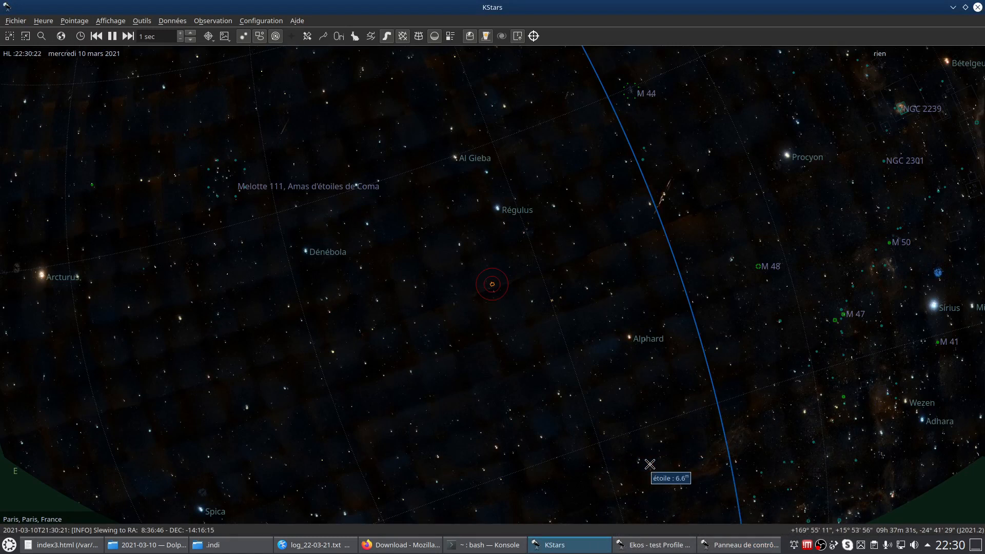
scroll(752, 345, "down", 2)
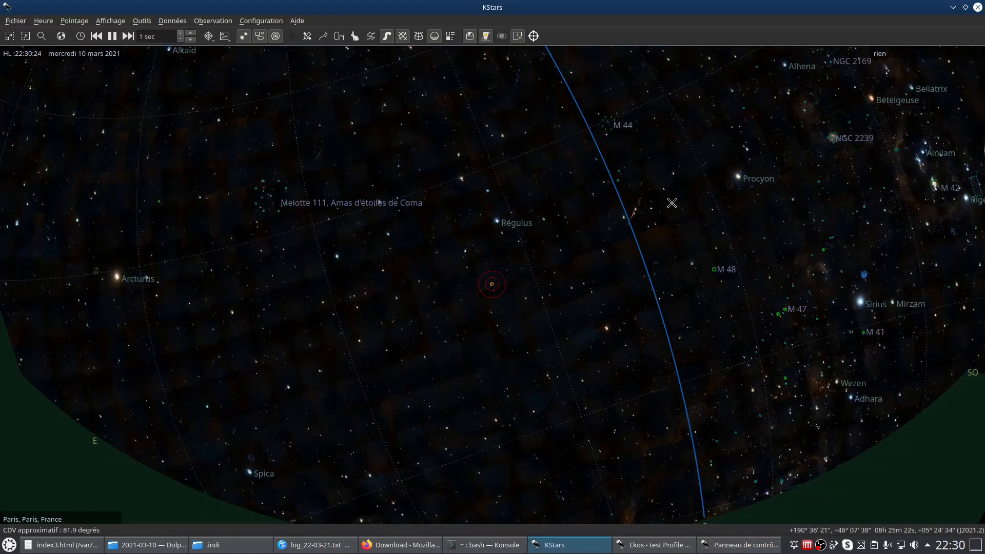
left_click_drag(731, 258, 610, 420)
left_click_drag(648, 282, 620, 291)
left_click_drag(692, 378, 644, 309)
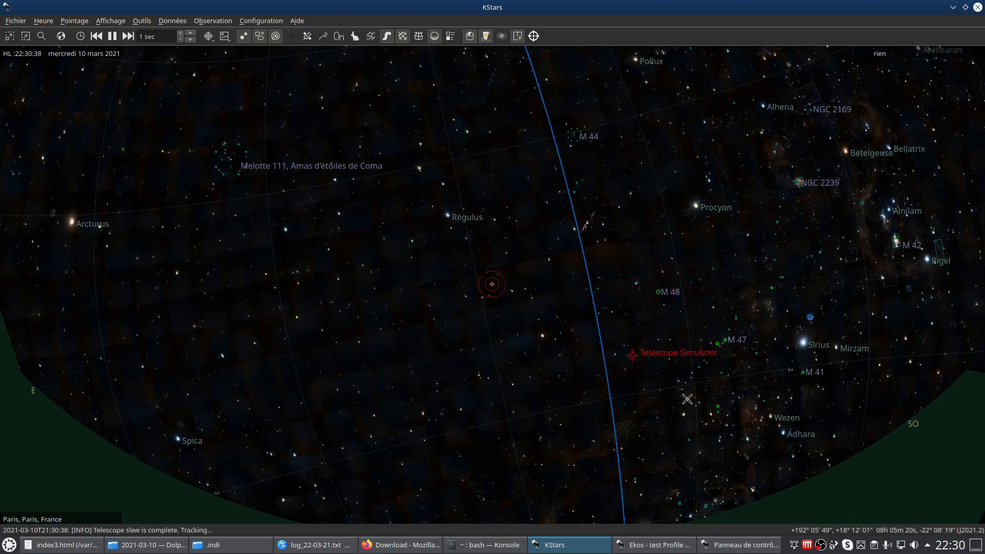
- Set the mount rotation to 15 degrees in the Ekos Polar Alignment Assistant and start the alignment process
left_click(652, 545)
left_click(16, 277)
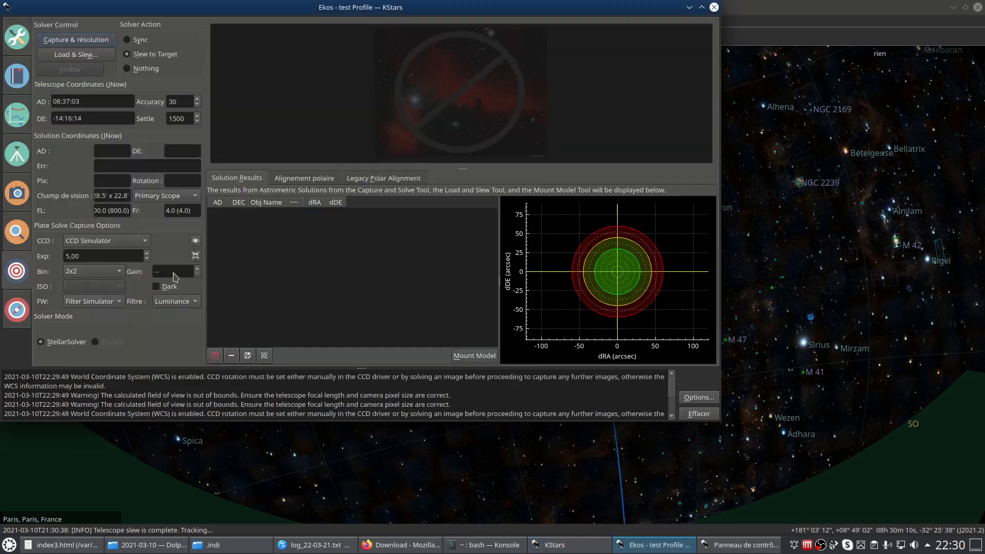
left_click(315, 188)
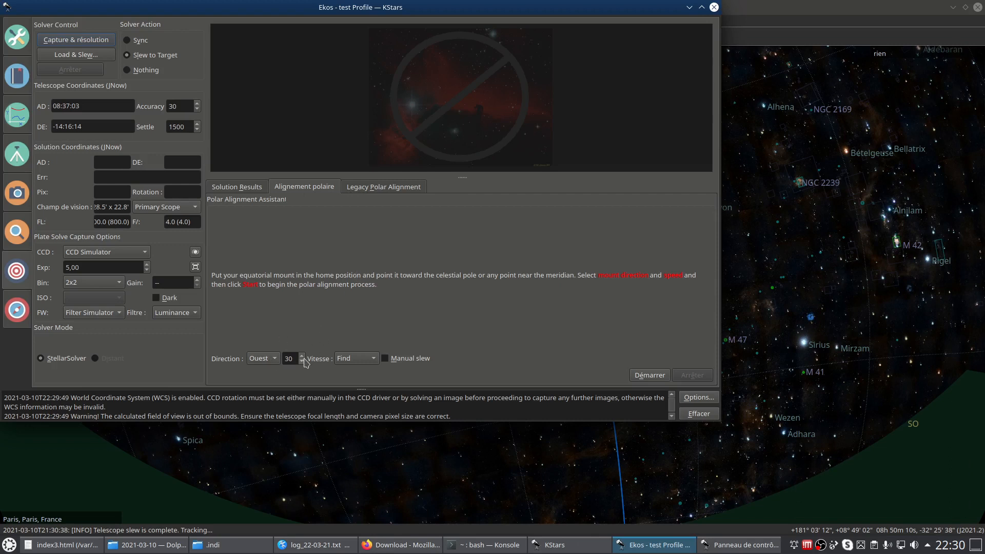
left_click(795, 272)
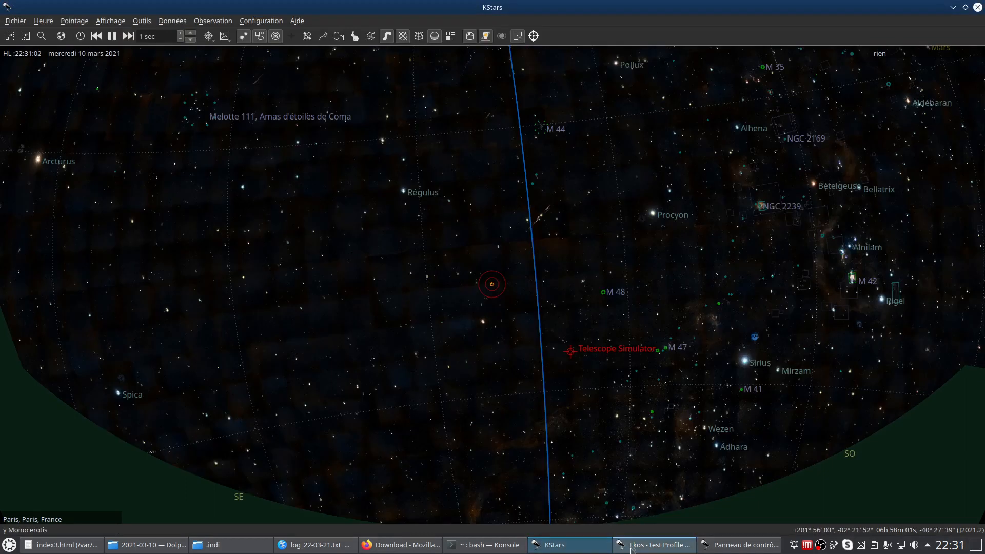
left_click(652, 545)
left_click(302, 362)
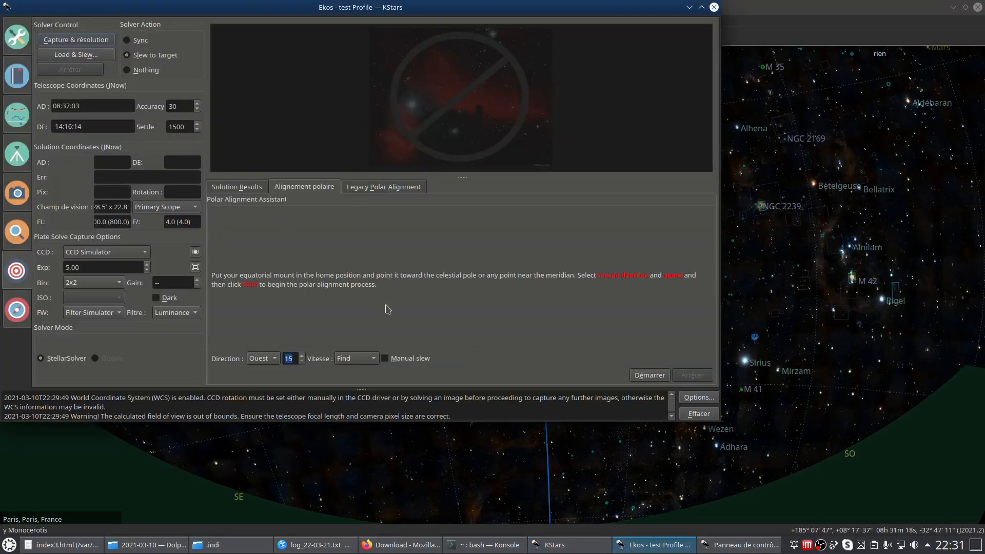
left_click(653, 376)
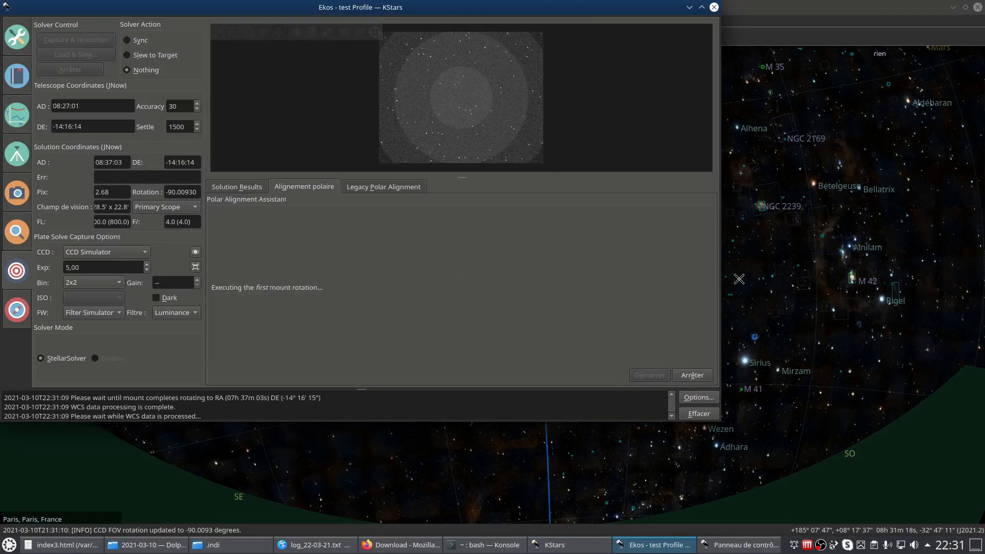
- Check the telescope's rotated position on the sky map and the plate-solving progress in the solution results
left_click(803, 282)
scroll(568, 387, "up", 1)
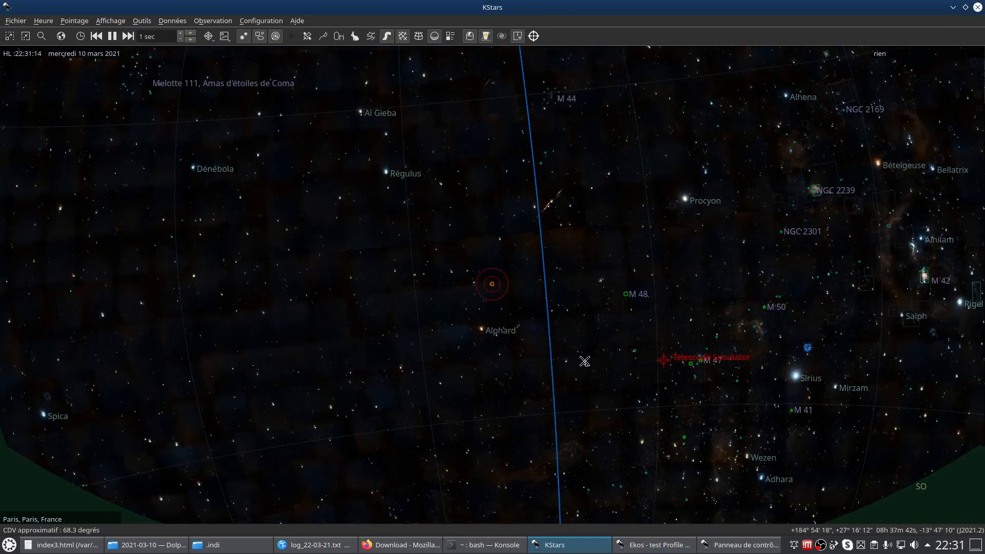
mouse_move(584, 361)
left_click(653, 545)
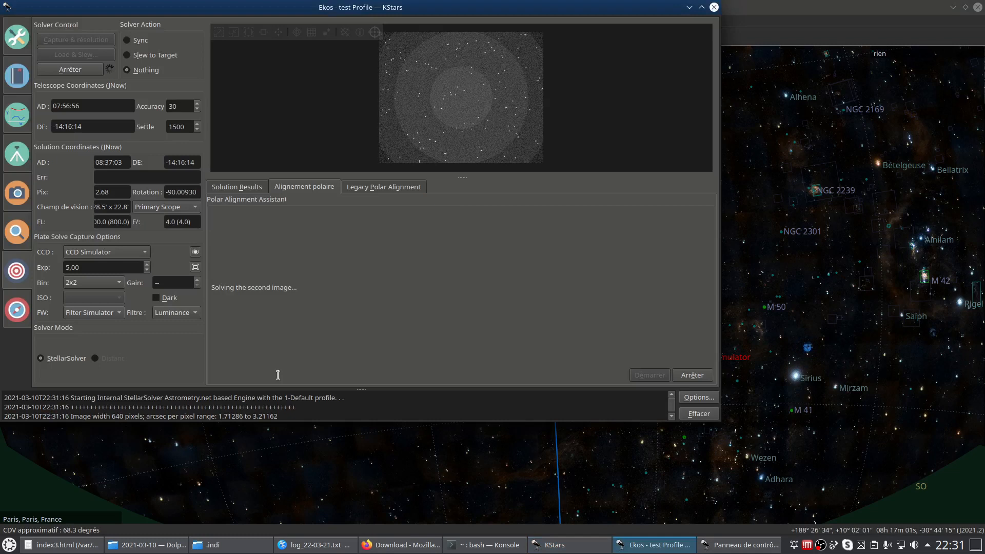
left_click(246, 191)
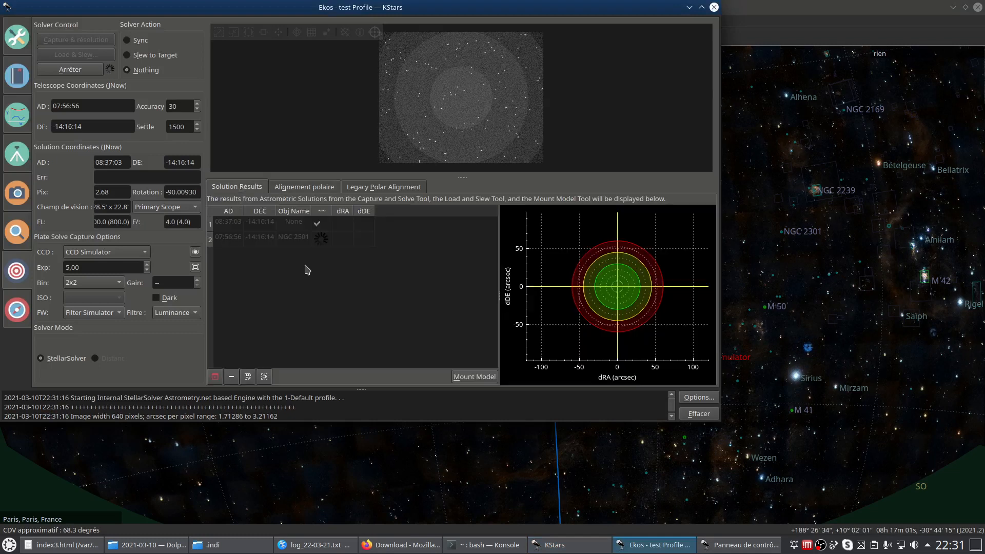
- Review the StellarSolver and Scale & Position settings in the alignment options, then close them without changes
left_click_drag(606, 10, 538, 58)
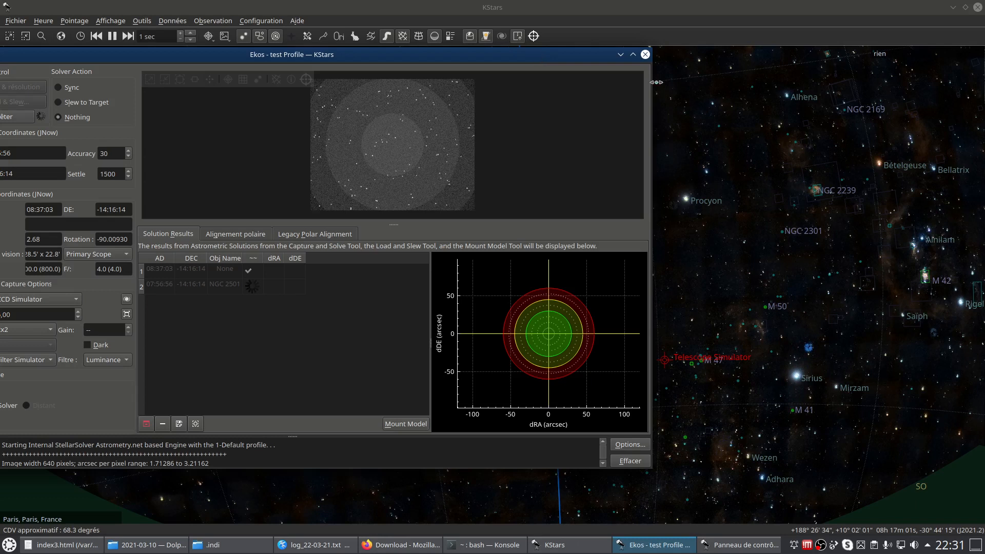
left_click(631, 446)
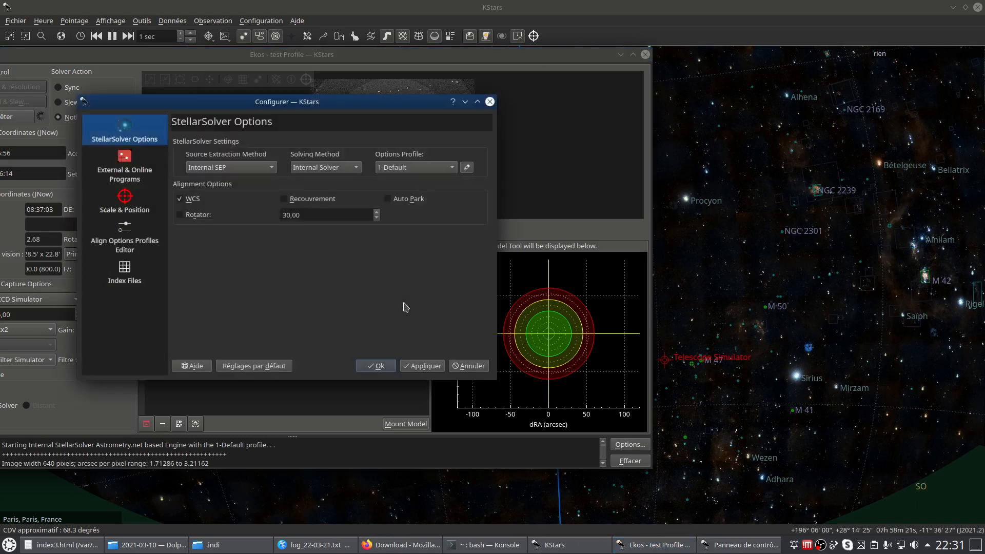
left_click(125, 204)
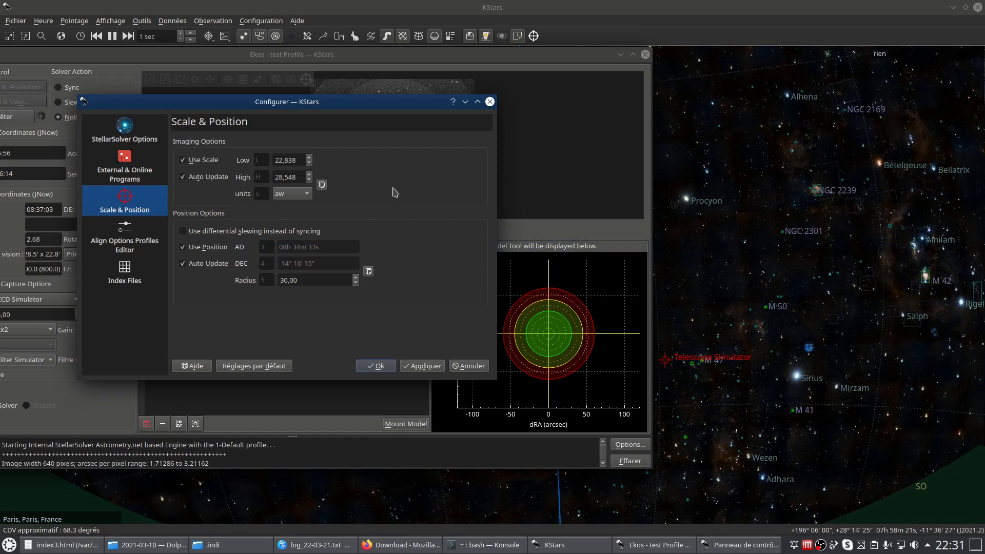
left_click(469, 365)
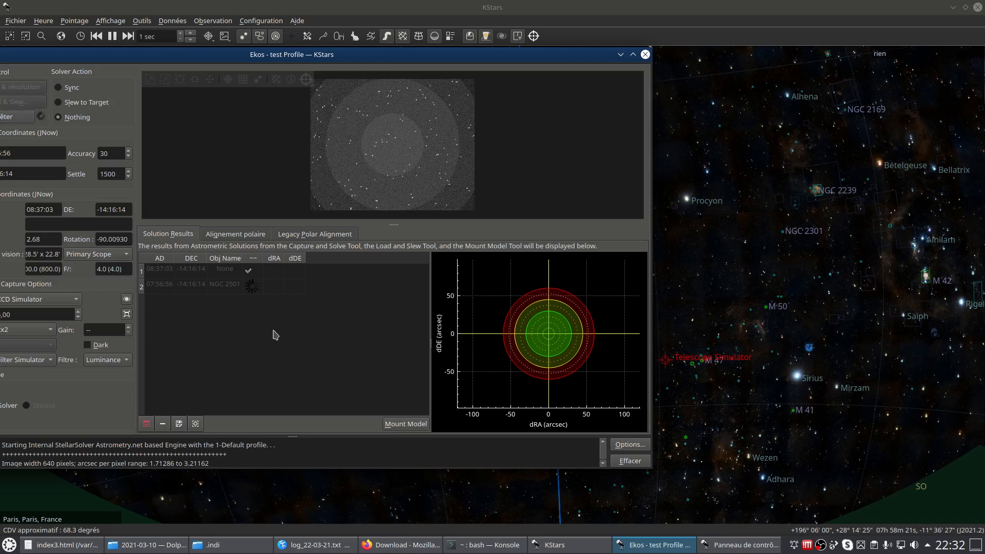
- Return to the Polar Alignment Assistant and stop the running alignment process
left_click_drag(300, 54, 405, 56)
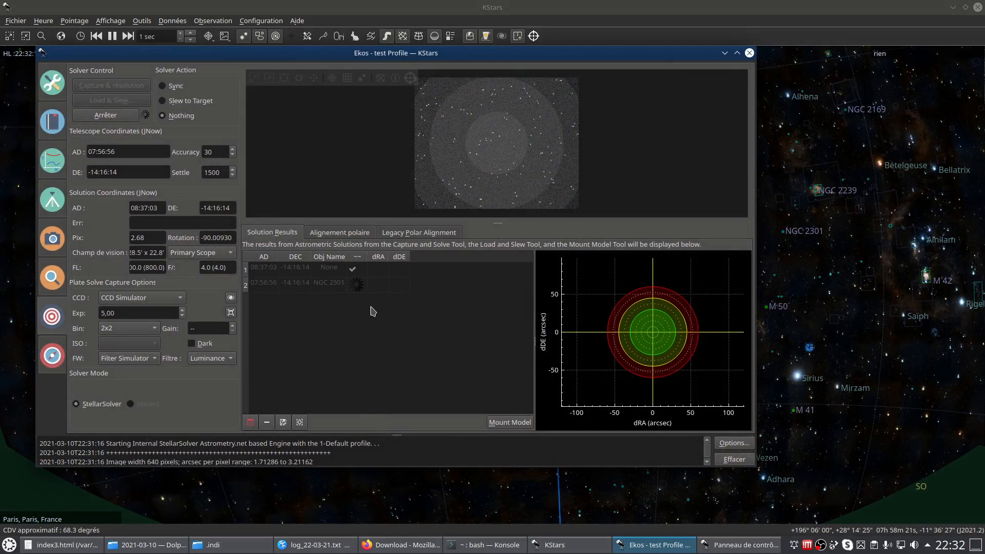
left_click(333, 233)
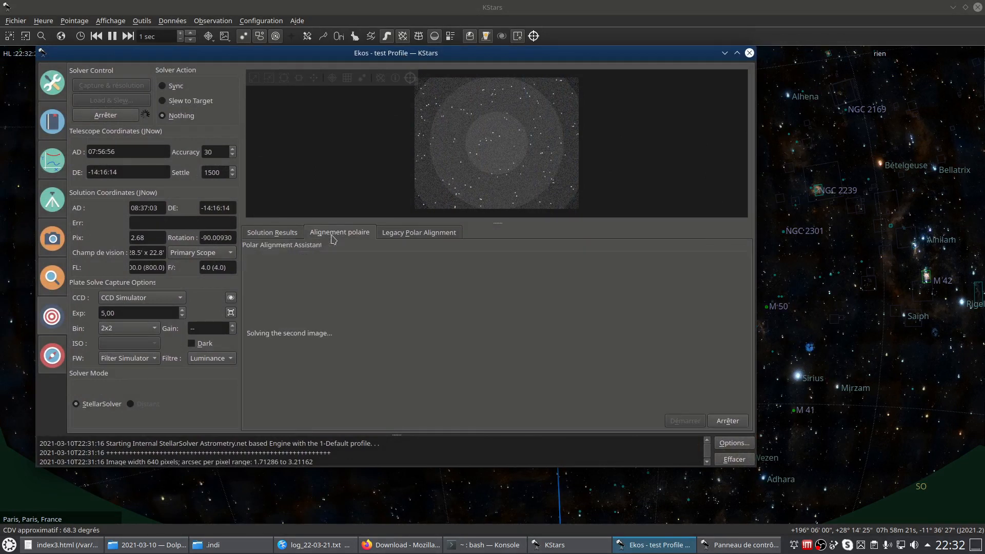
left_click(728, 422)
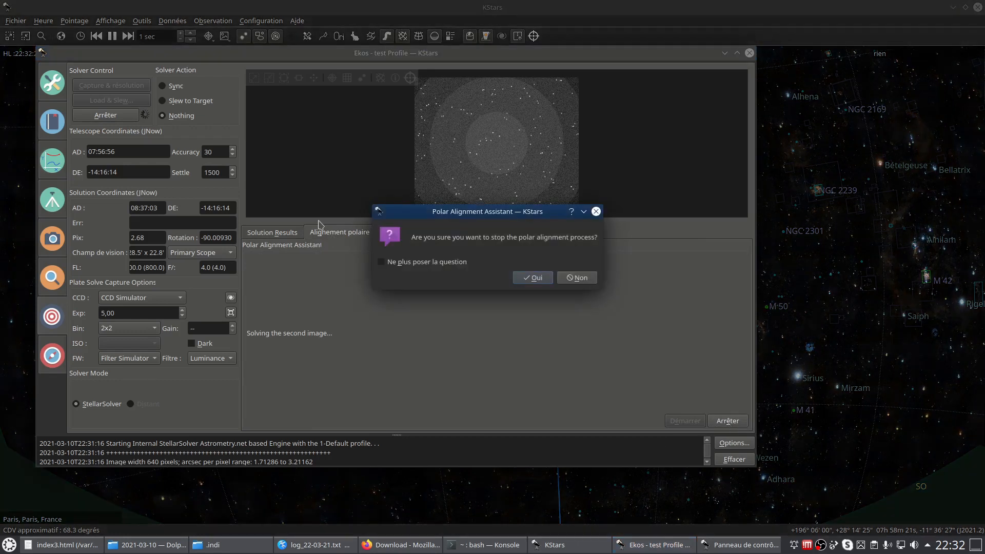
left_click(539, 279)
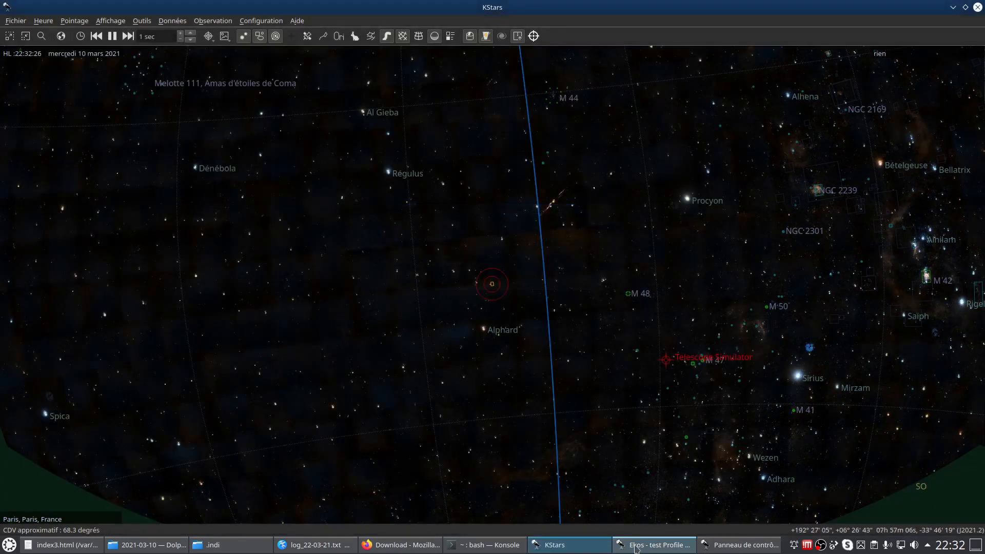
- Slew the Telescope Simulator to comet C/1937 N1 on the sky map, between the meridian and M 47
left_click(632, 550)
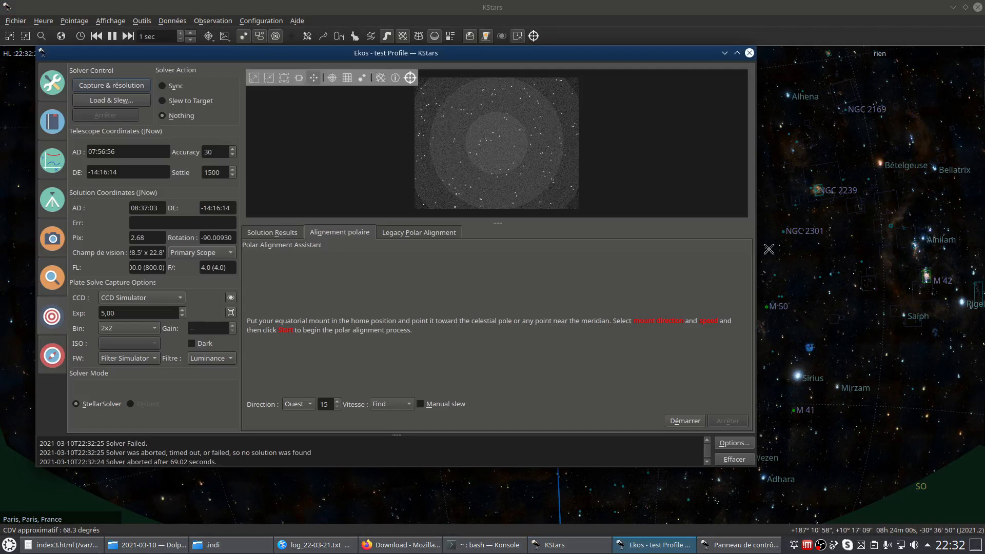
left_click(799, 261)
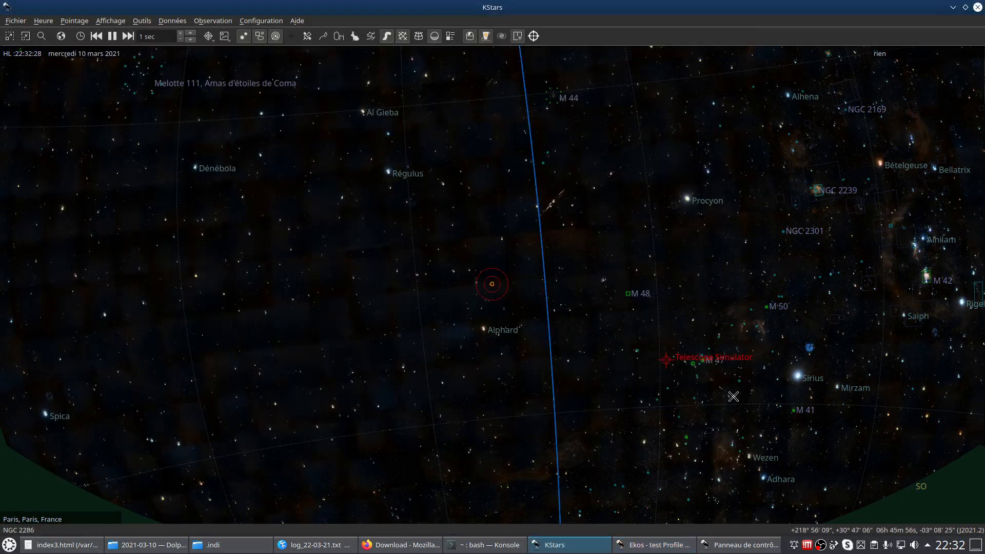
right_click(619, 365)
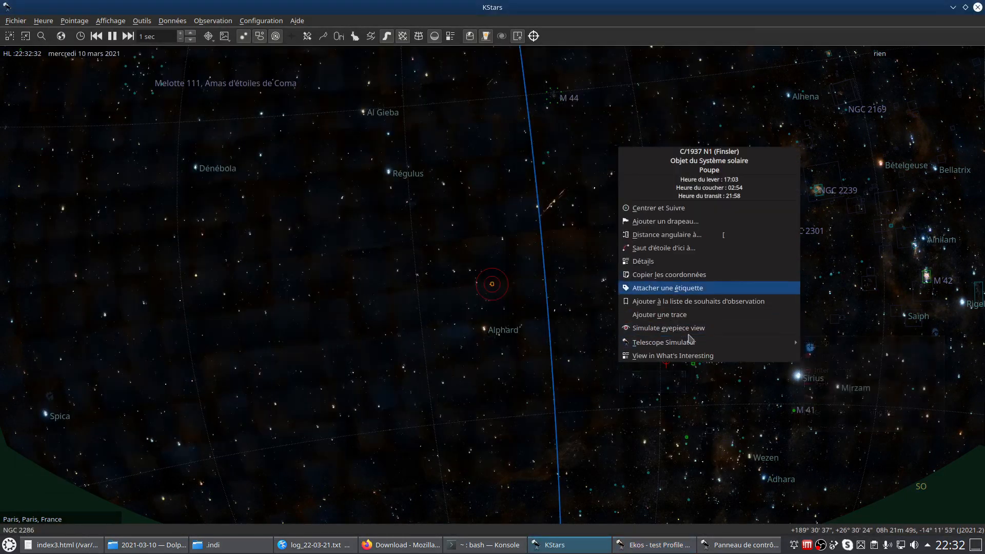
mouse_move(770, 342)
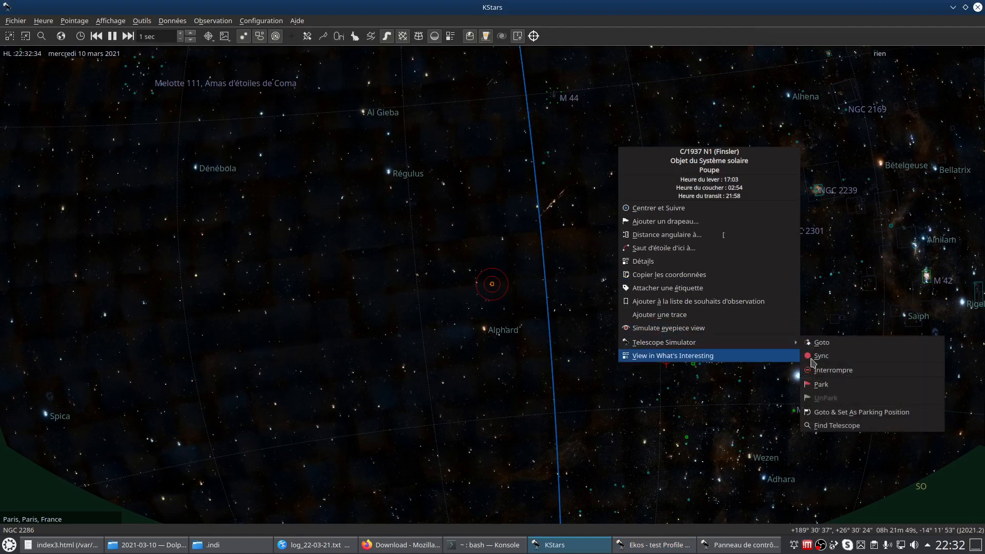
left_click(828, 344)
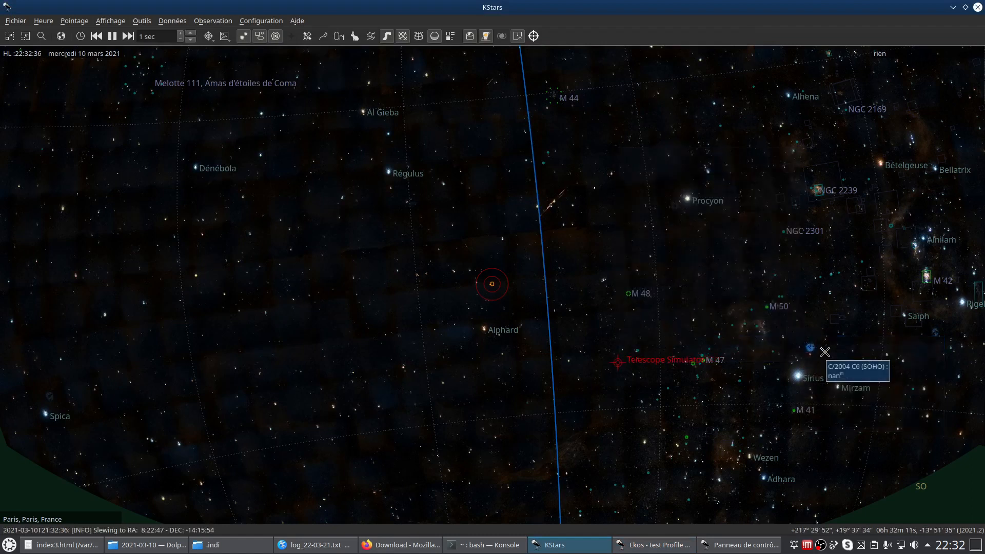
- Start the polar alignment process in Ekos from the new telescope position, uncover the sky map, and inspect the plotted correction triangle up close
left_click(652, 544)
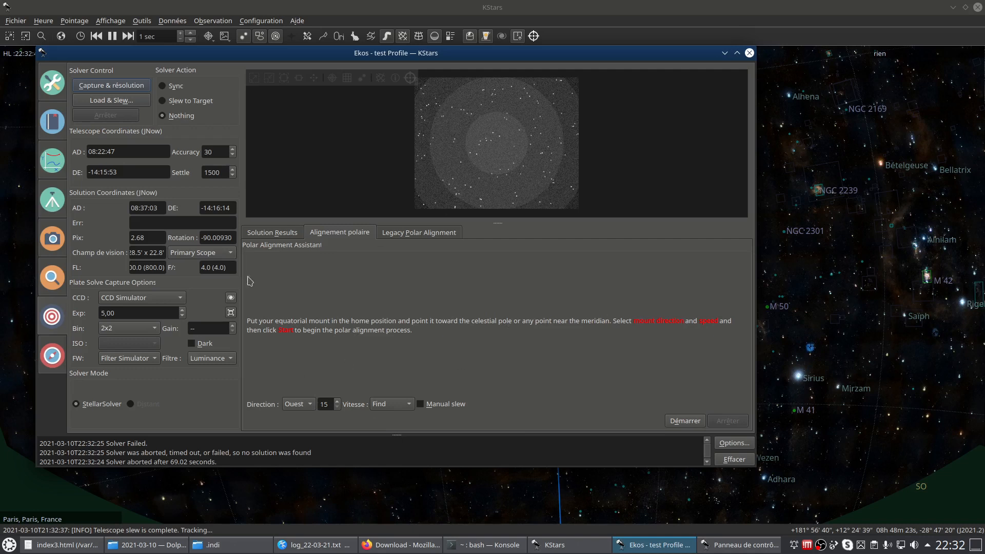
left_click(686, 424)
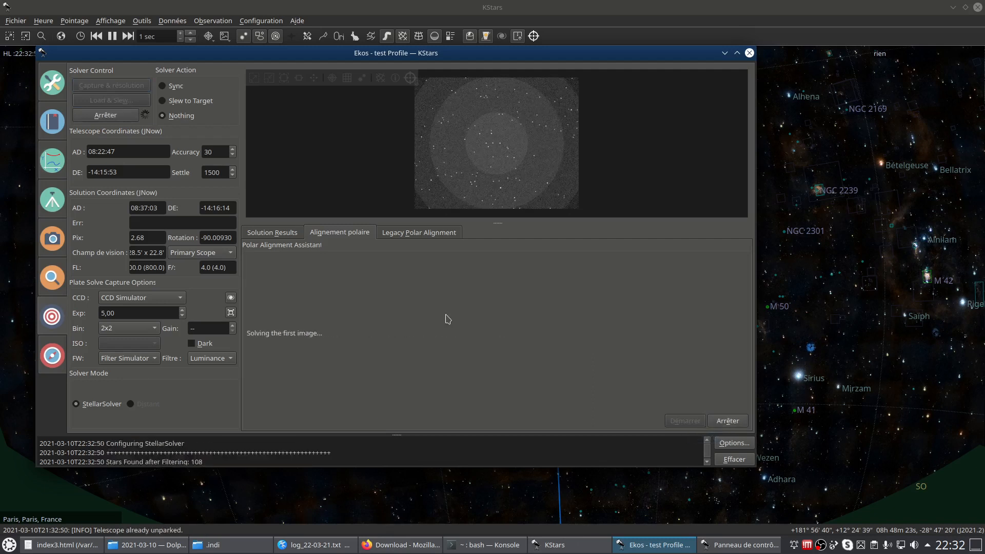
left_click_drag(688, 55, 493, 82)
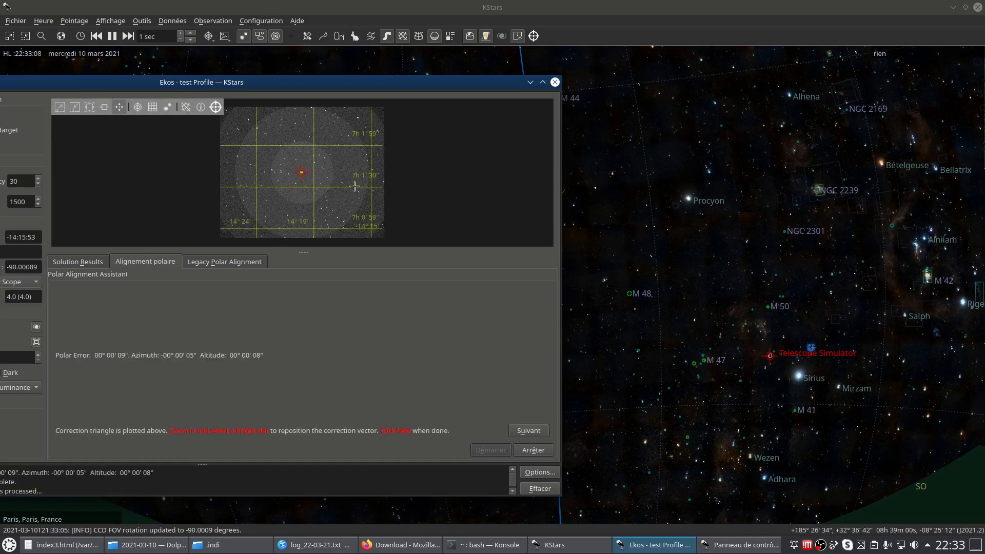
scroll(321, 181, "up", 4)
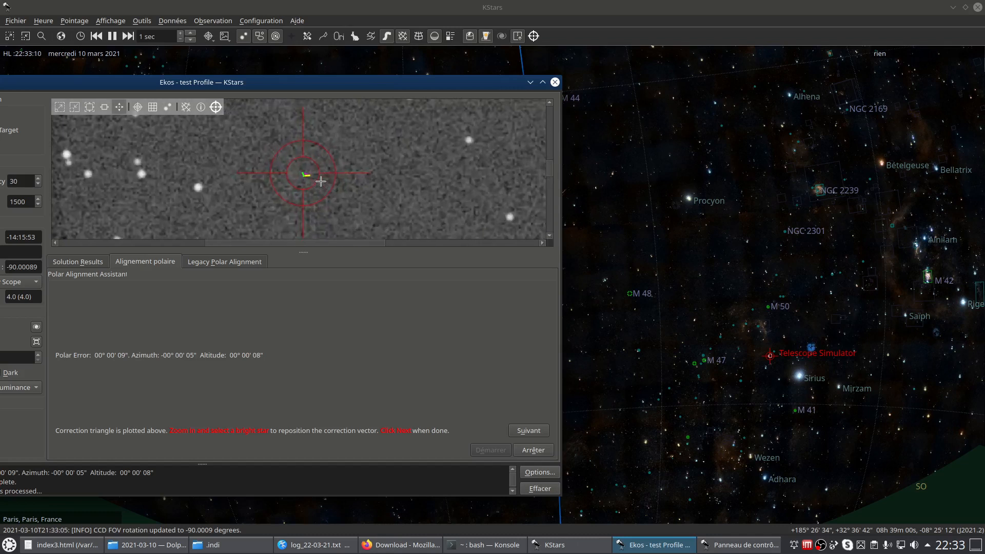
scroll(320, 181, "down", 5)
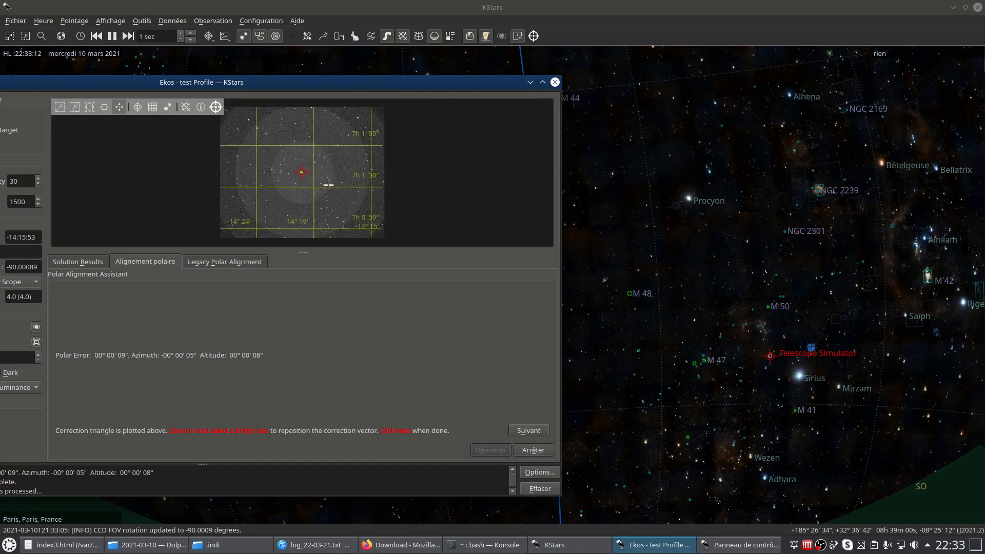
scroll(328, 186, "down", 2)
scroll(328, 185, "up", 4)
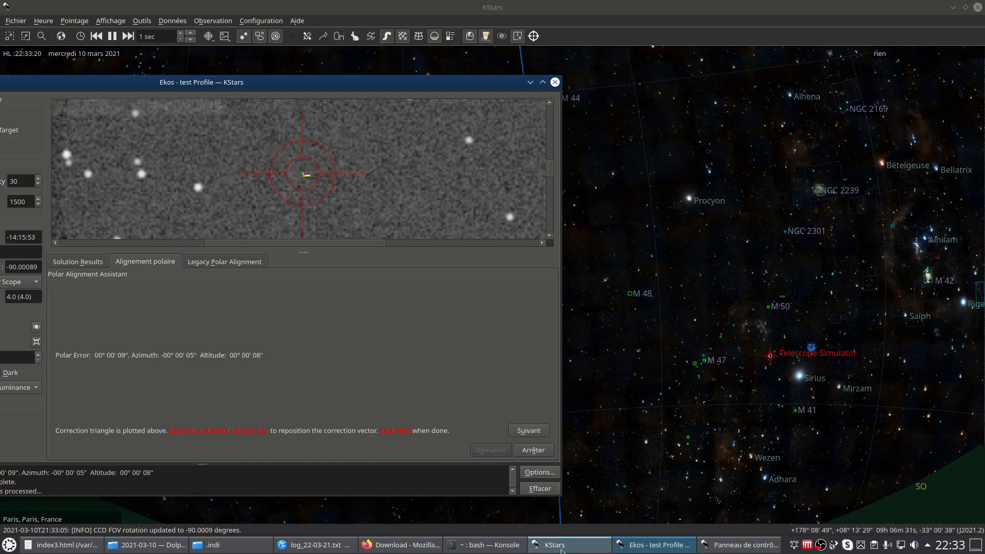
- In the INDI control panel, enter Pole elev (ME) 1 and Pole Azm (MA) 2 in the Telescope Simulator's simulation mount model
left_click(725, 547)
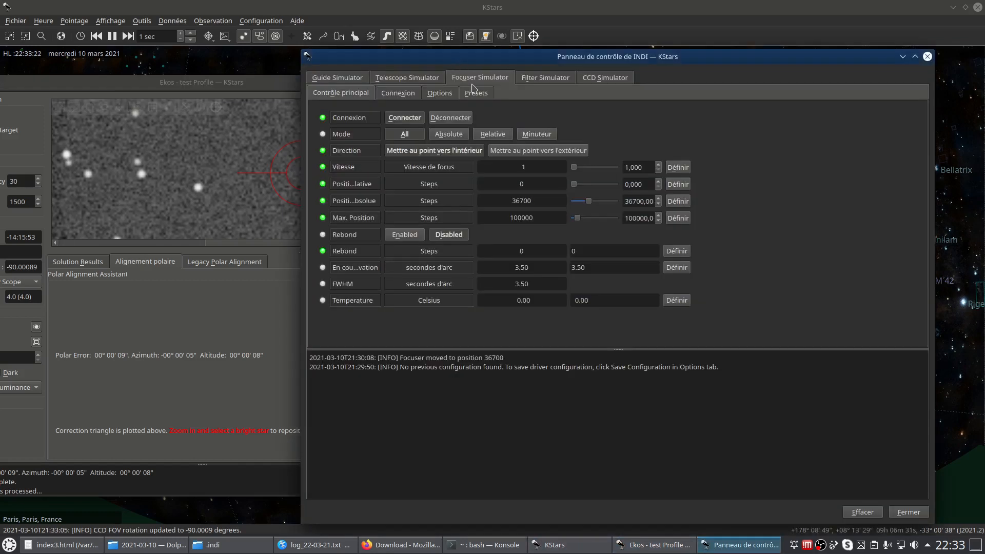
left_click_drag(603, 61, 611, 58)
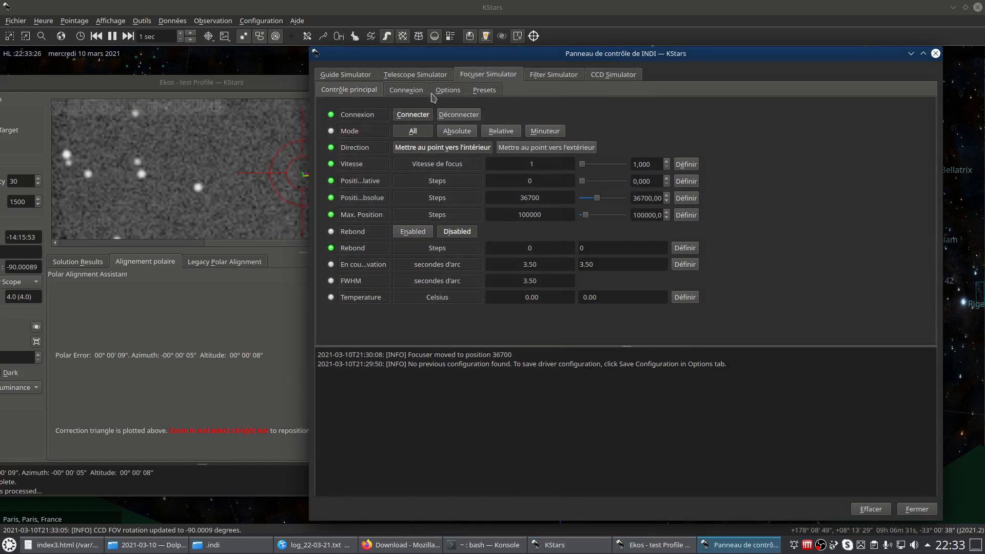
left_click(425, 76)
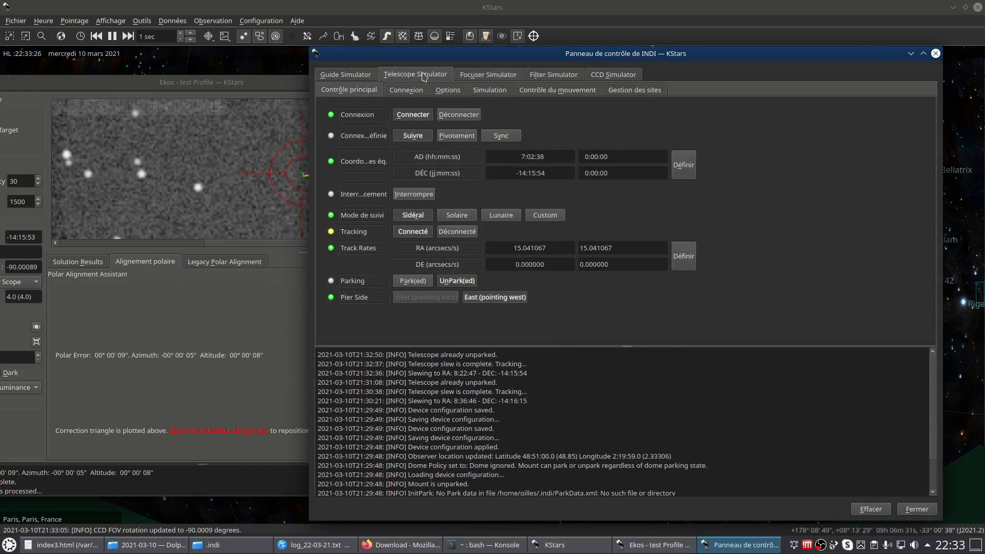
left_click(499, 94)
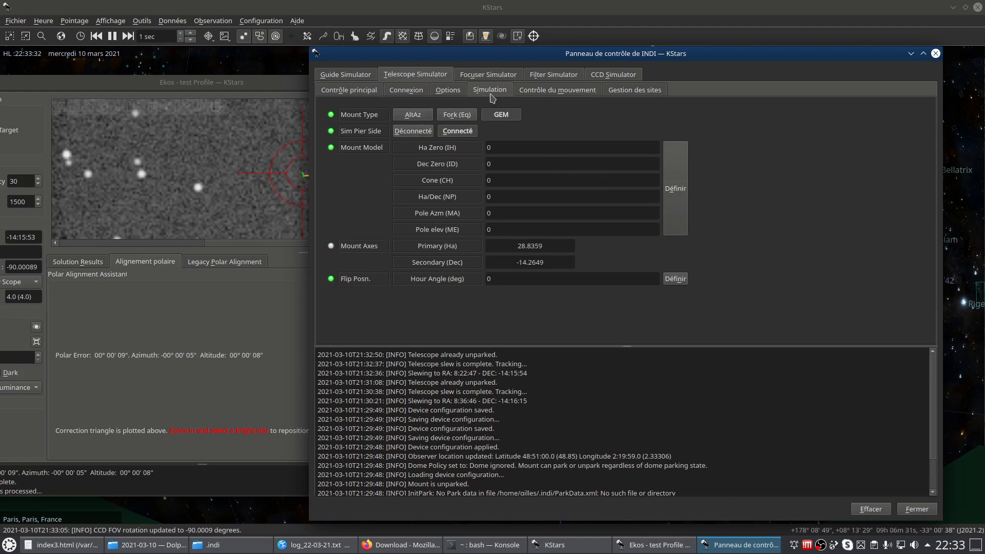
left_click_drag(511, 229, 469, 229)
type("1")
left_click_drag(509, 212, 392, 212)
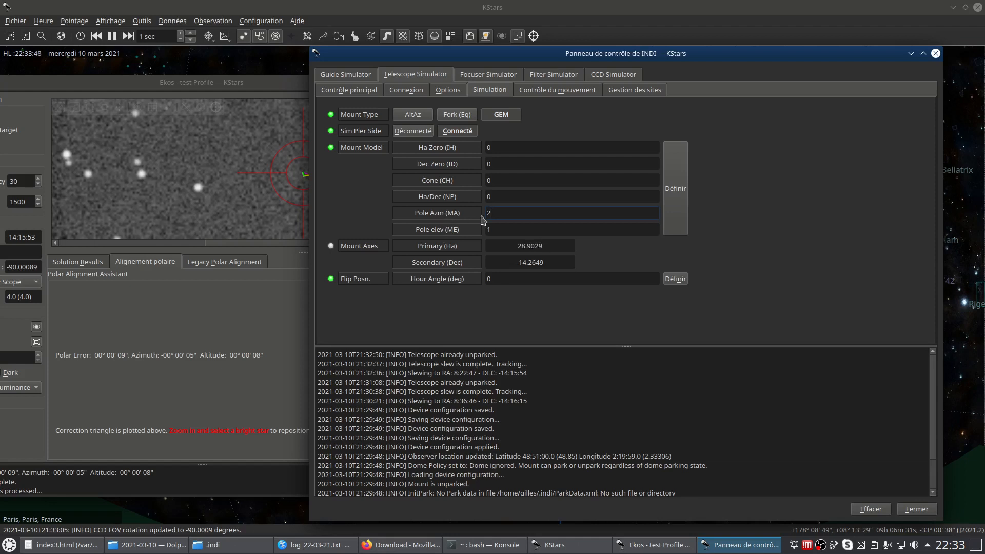
- Return to Ekos, advance the Polar Alignment Assistant to the correction stage, and start the continuous refresh captures
left_click(203, 325)
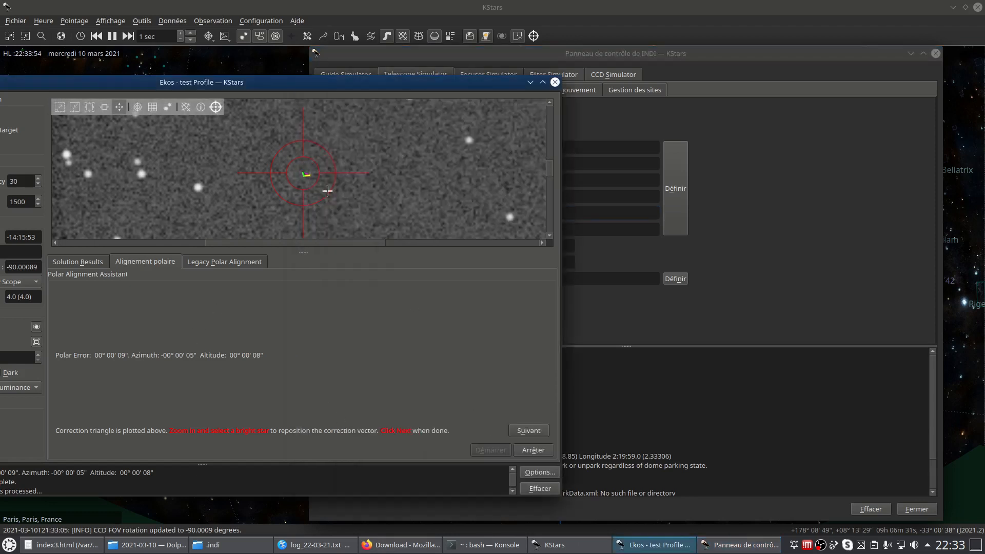
left_click(529, 431)
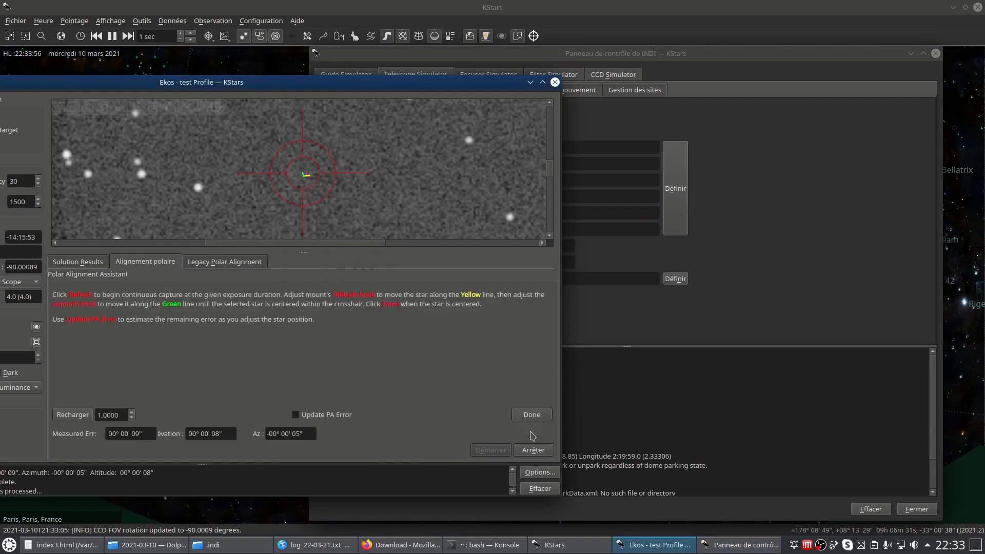
left_click(72, 415)
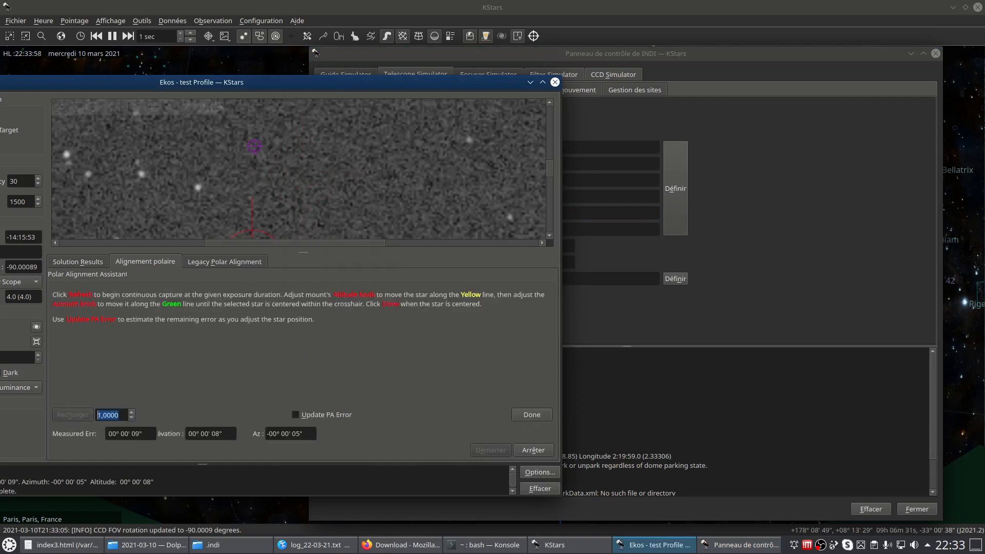